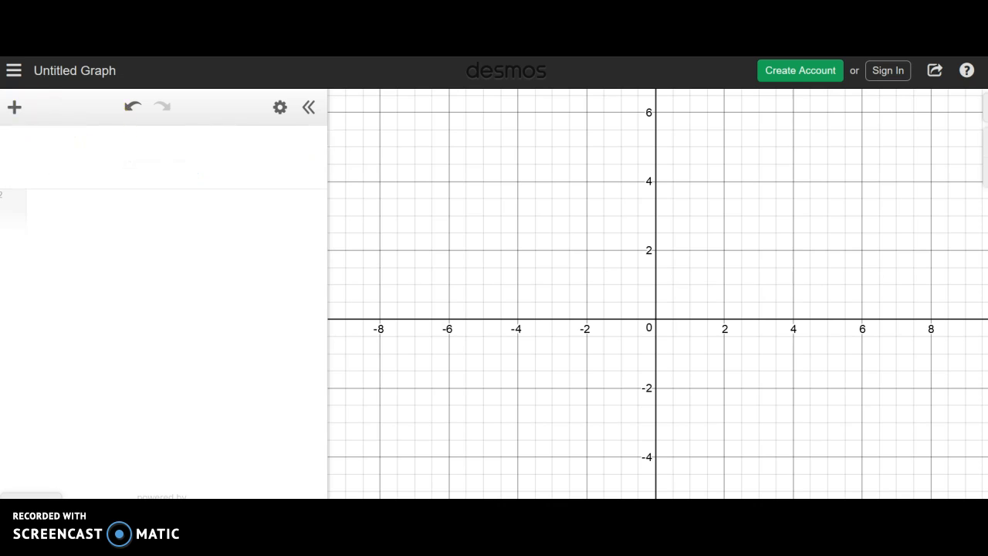
Add a table of x and y values containing the points (4, 4), (3, 7) and (2, 1)
left_click(14, 108)
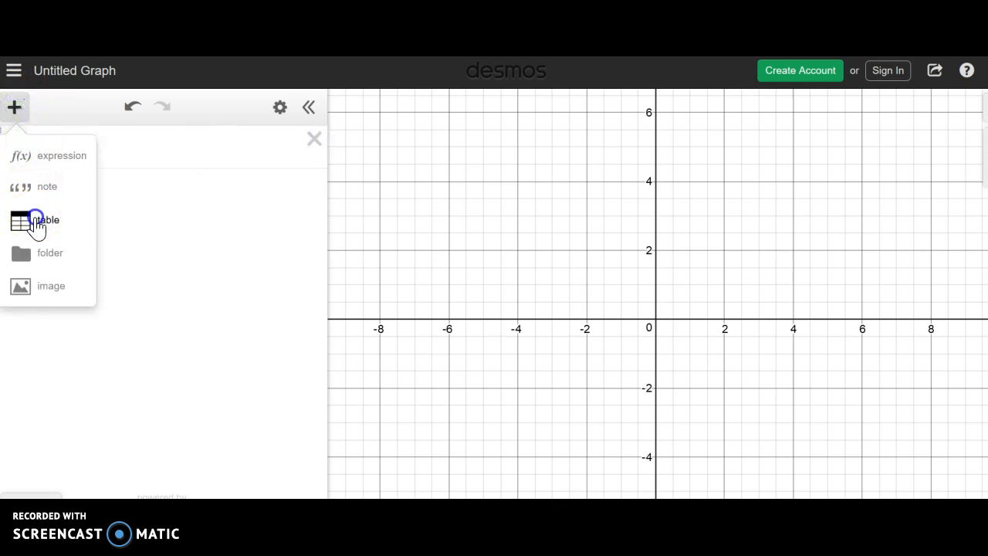
left_click(37, 224)
type("4")
left_click(118, 182)
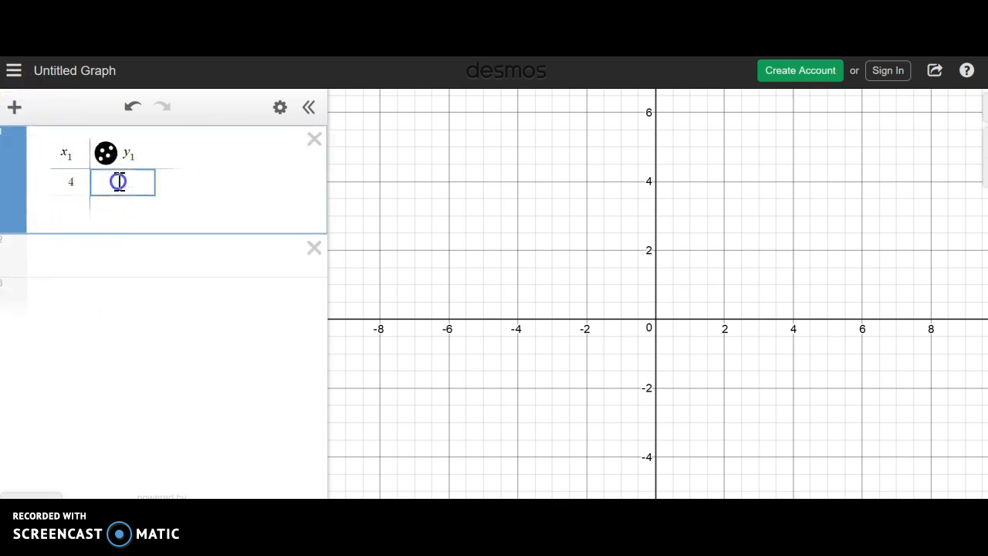
left_click(81, 205)
type("3")
left_click(122, 218)
type("7")
left_click(77, 229)
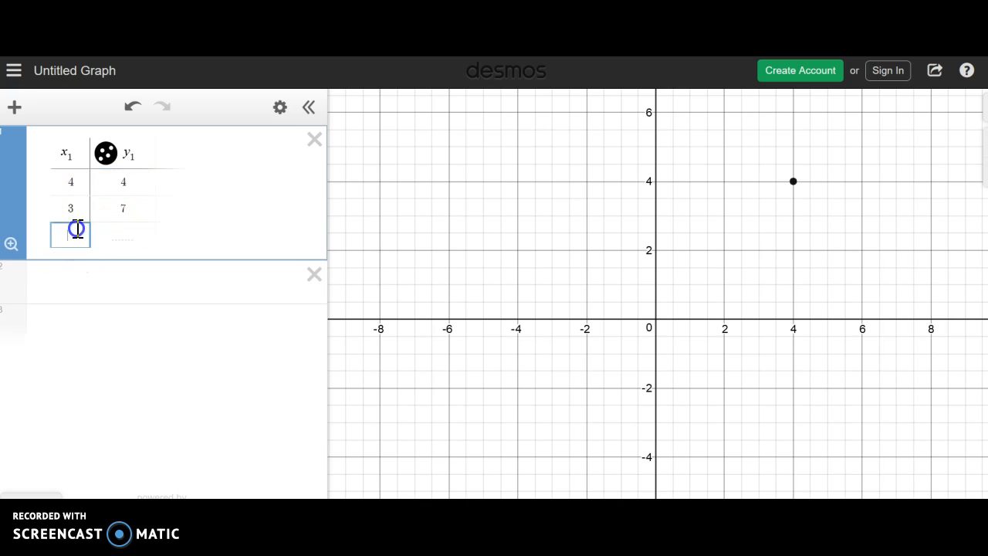
type("2")
left_click(101, 238)
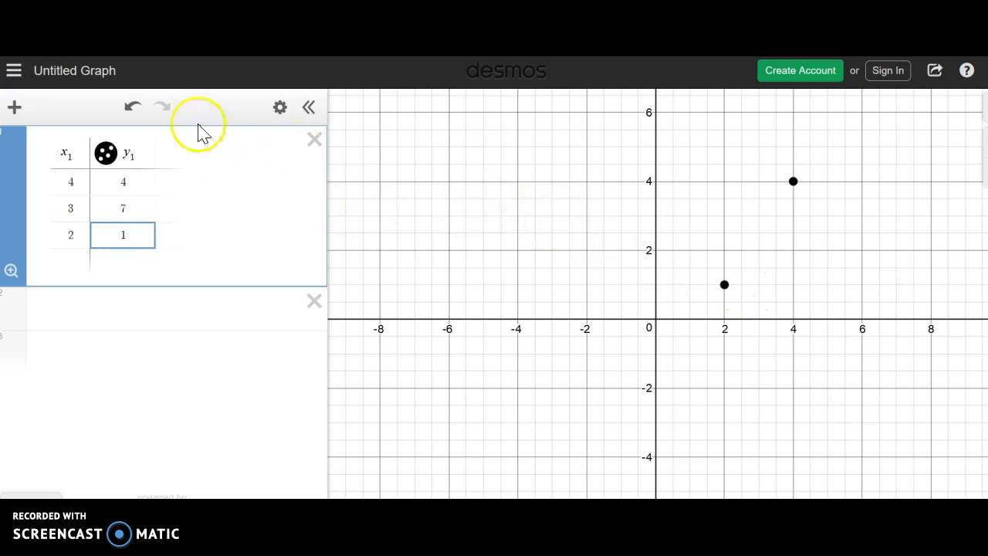
Change the color of the table's plotted points to red
left_click(110, 164)
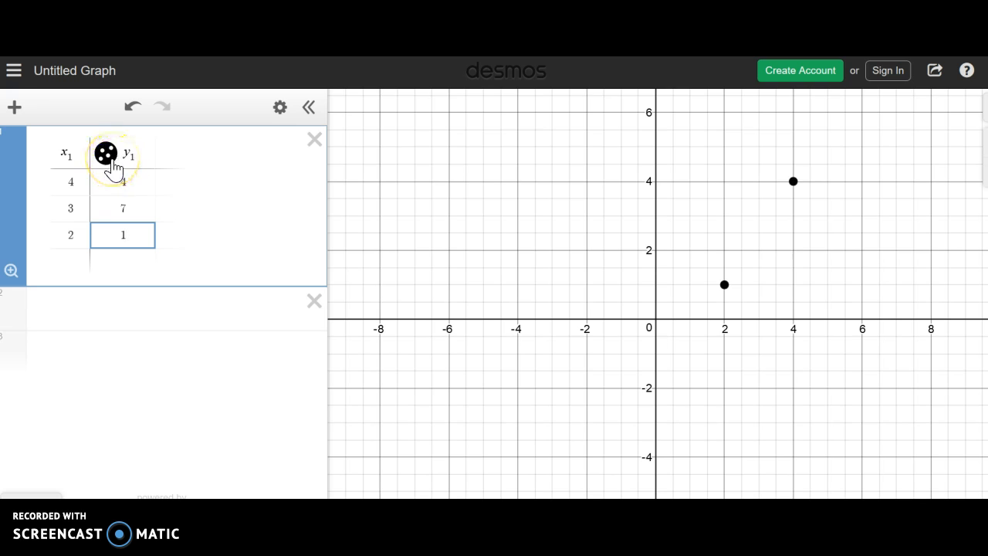
right_click(111, 160)
left_click(111, 160)
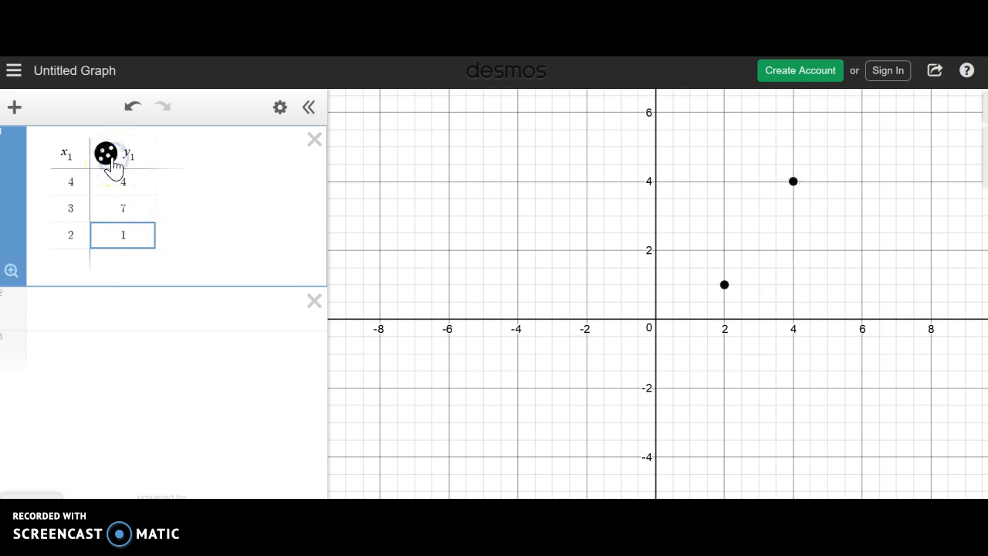
left_click(108, 158)
left_click(201, 207)
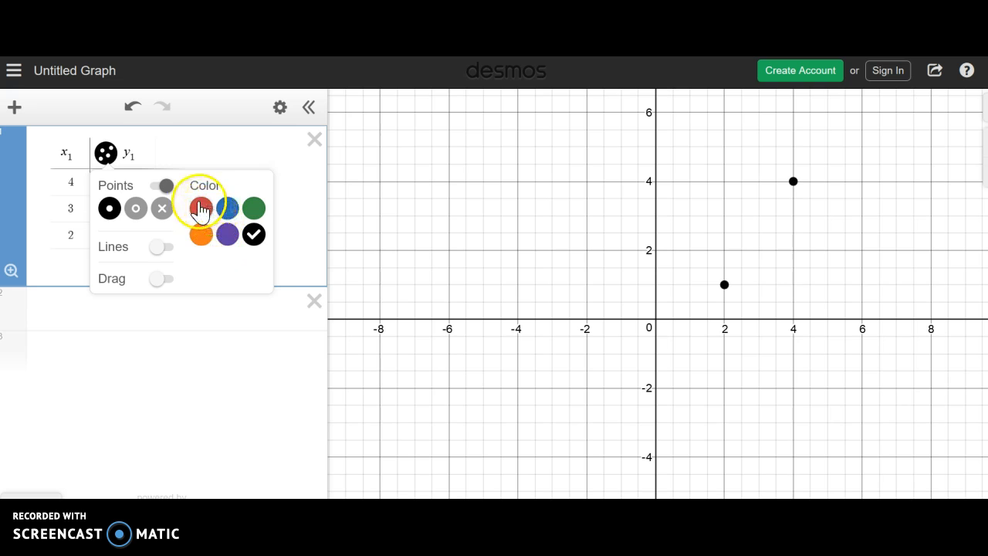
left_click(470, 209)
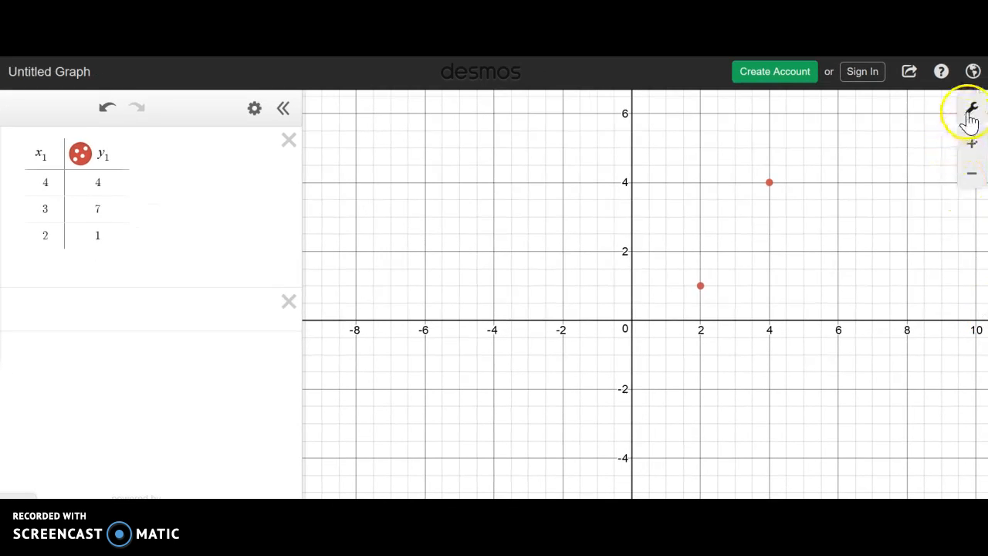
Zoom the graph out to fit all three plotted points and view the axis range settings
left_click(971, 176)
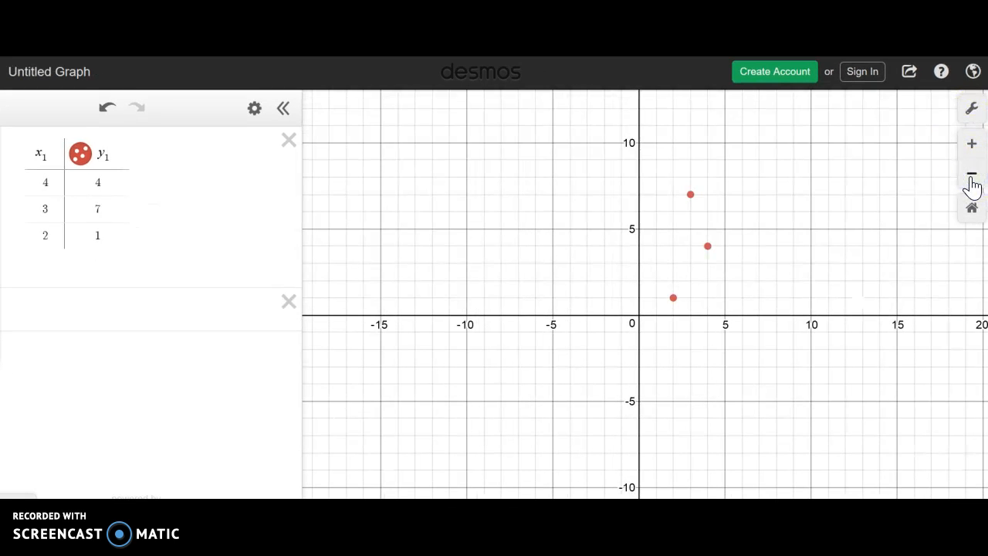
left_click(971, 109)
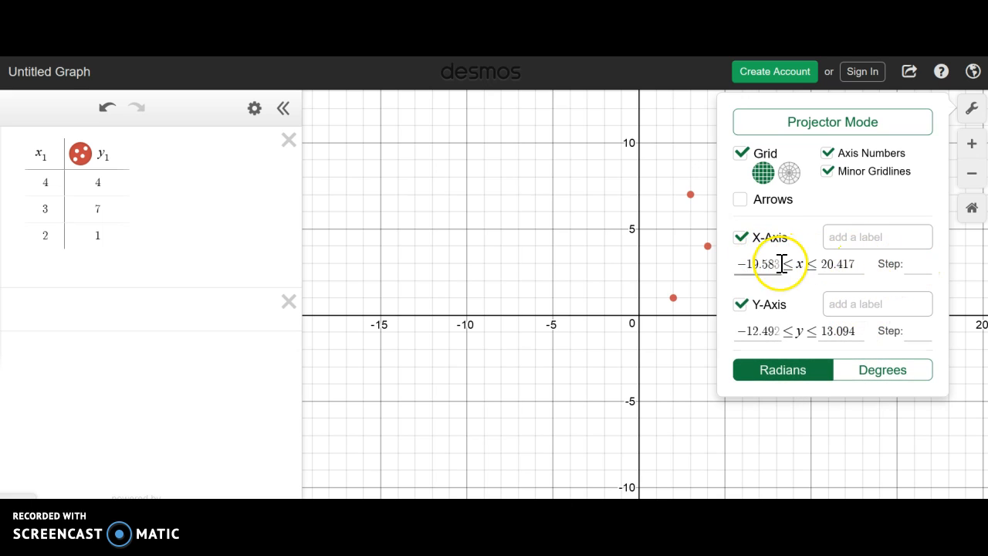
left_click(478, 207)
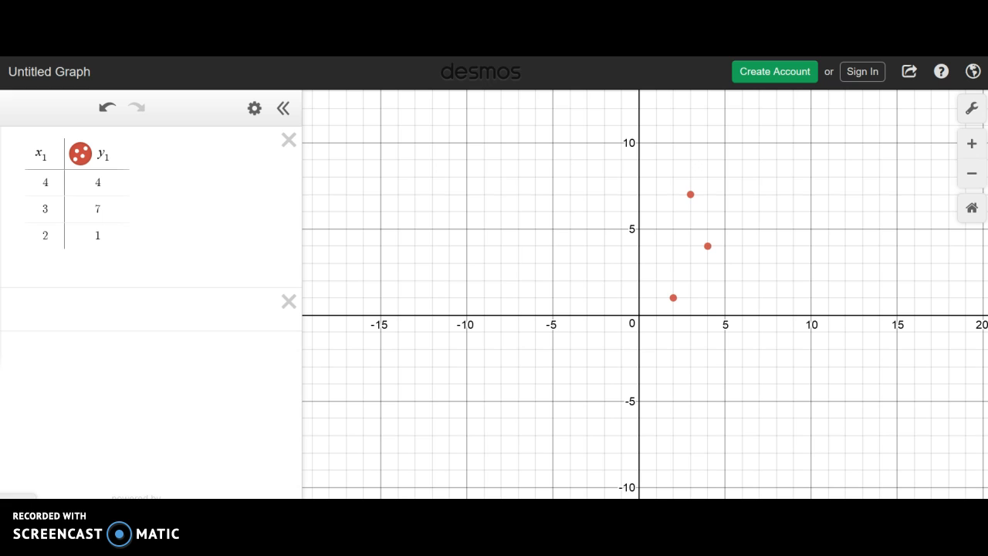
key("ctrl+Tab")
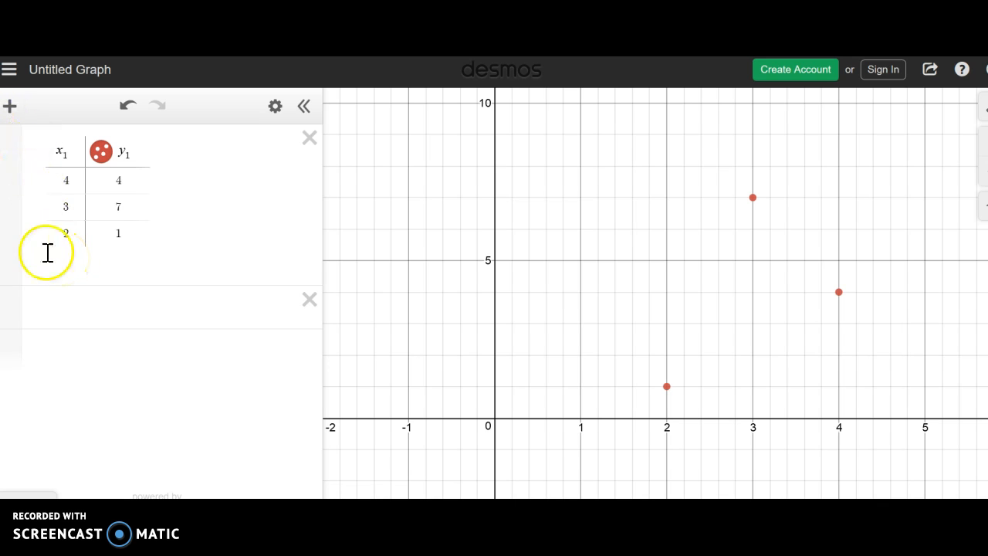
Add the expression y = mx + b with sliders for both parameters, adjusted to m = 1 and b = 1.5
left_click(11, 109)
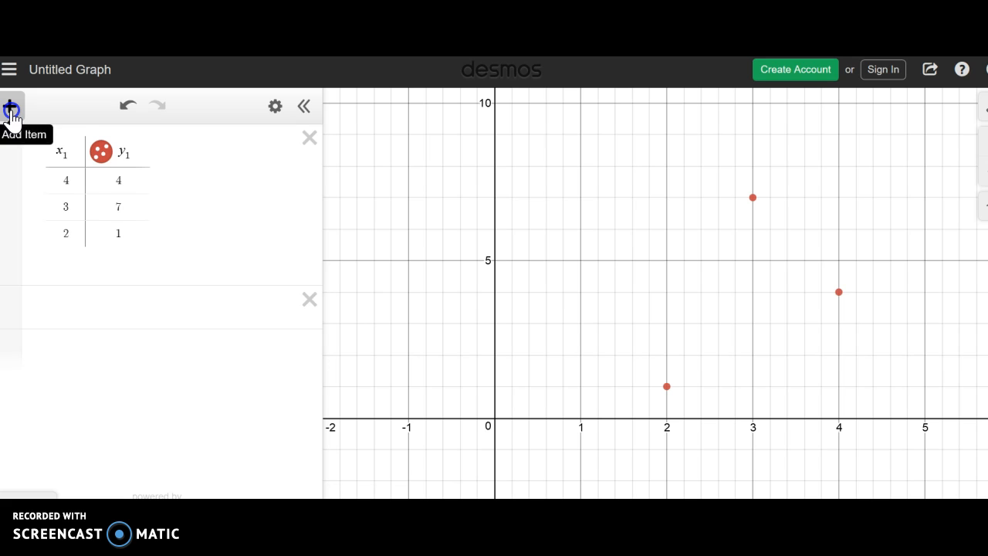
left_click(44, 159)
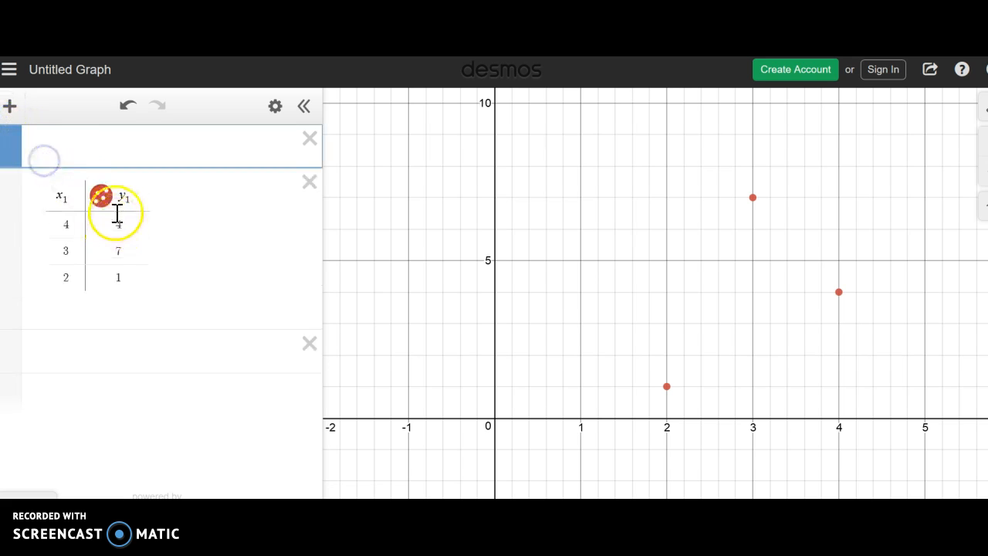
type("y = mx + ")
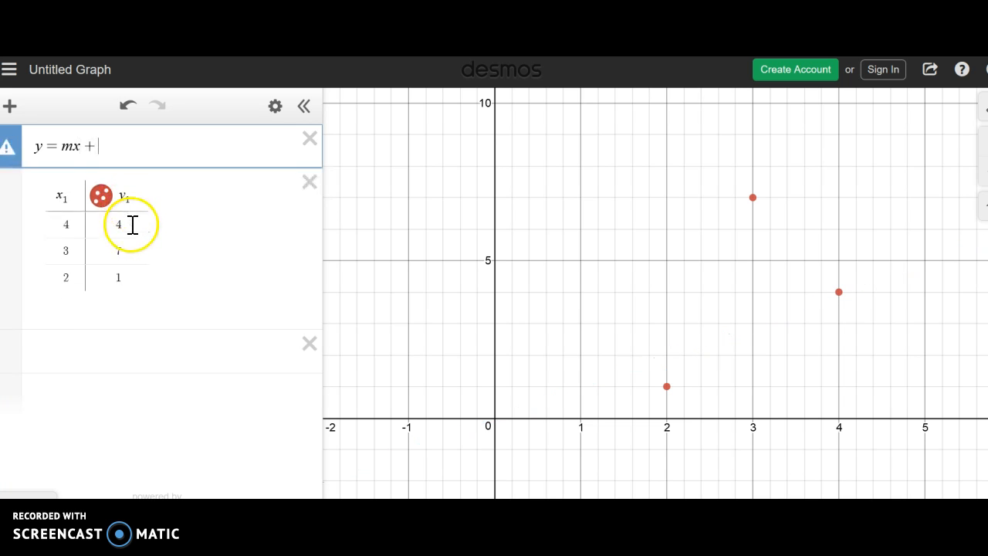
type("b")
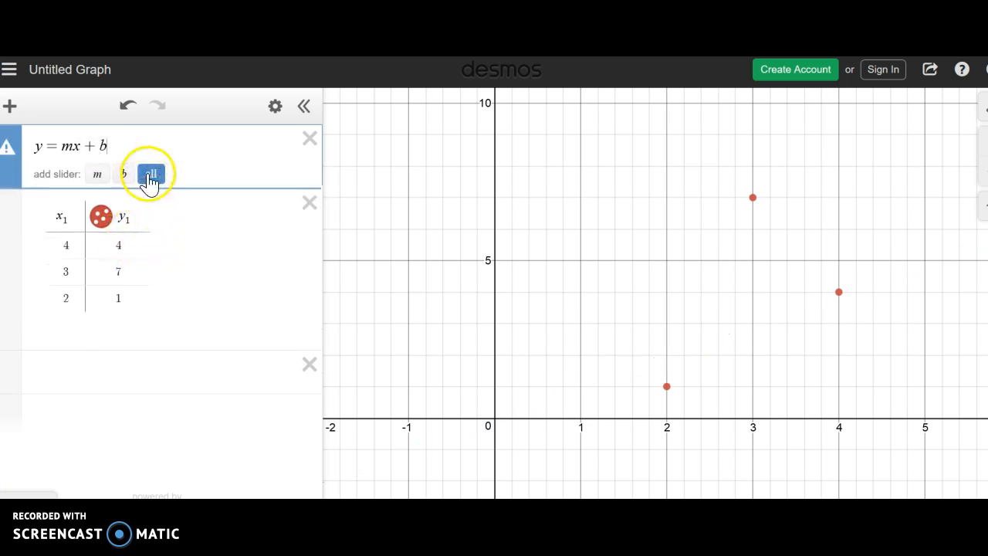
left_click(149, 174)
mouse_move(177, 214)
left_mouse_down()
mouse_move(103, 223)
mouse_move(247, 225)
mouse_move(193, 236)
mouse_move(178, 226)
left_mouse_up()
left_click_drag(177, 287, 187, 319)
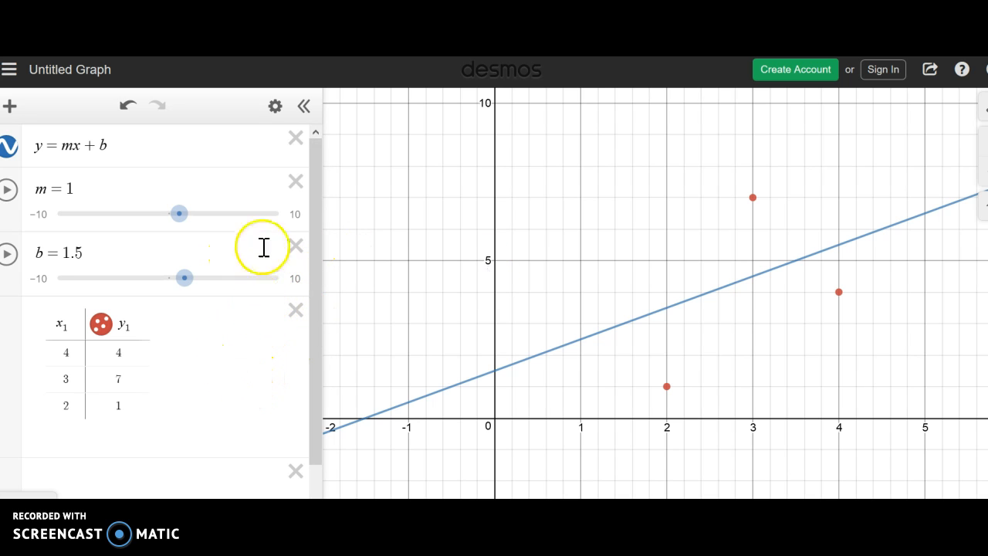
Switch to the Google home page and create a blank spreadsheet in Google Sheets
key("ctrl+Tab")
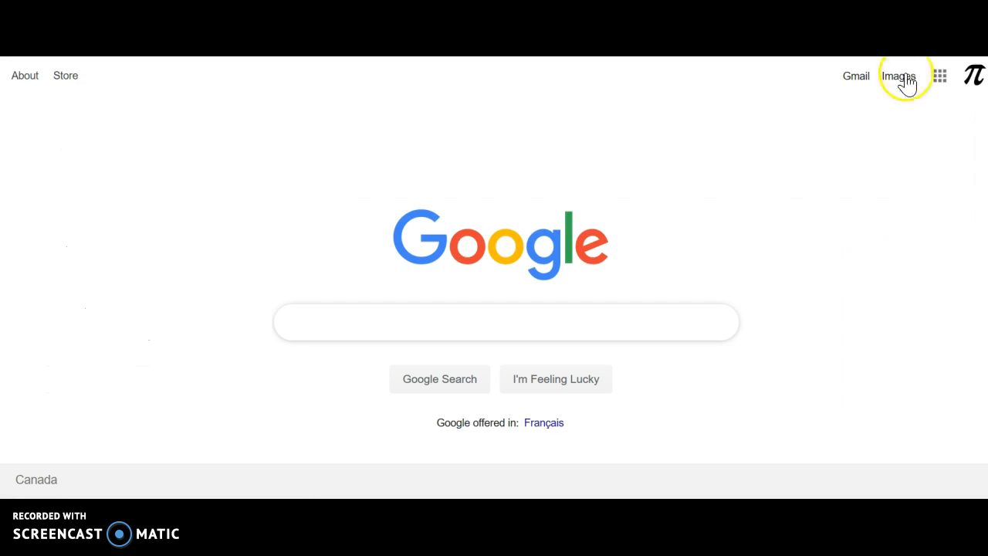
left_click(941, 79)
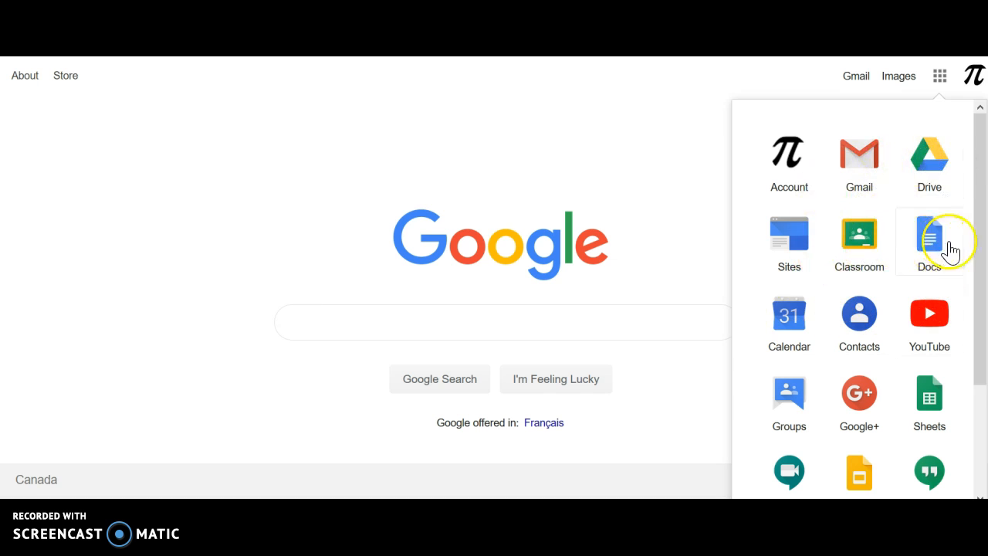
left_click_drag(970, 247, 977, 320)
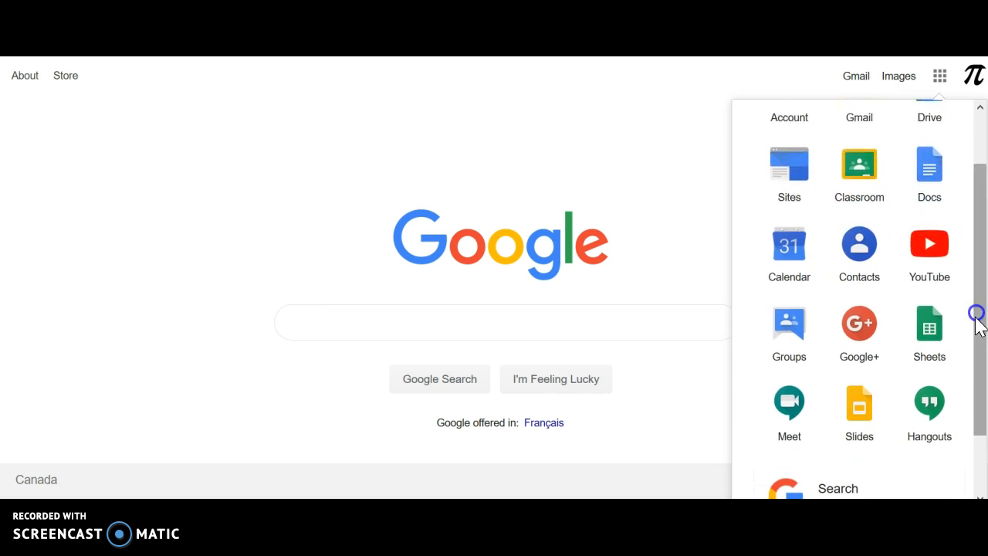
left_click(931, 334)
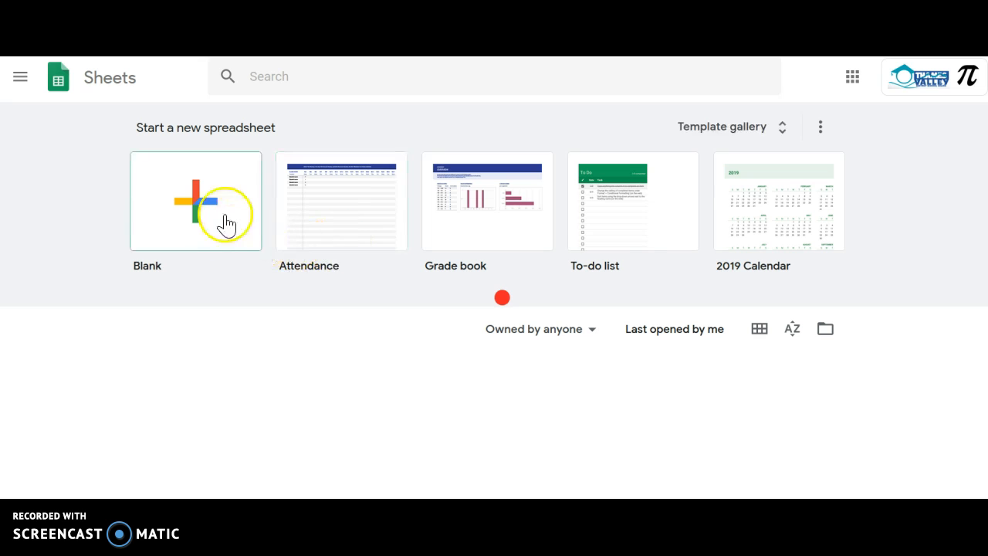
left_click(208, 210)
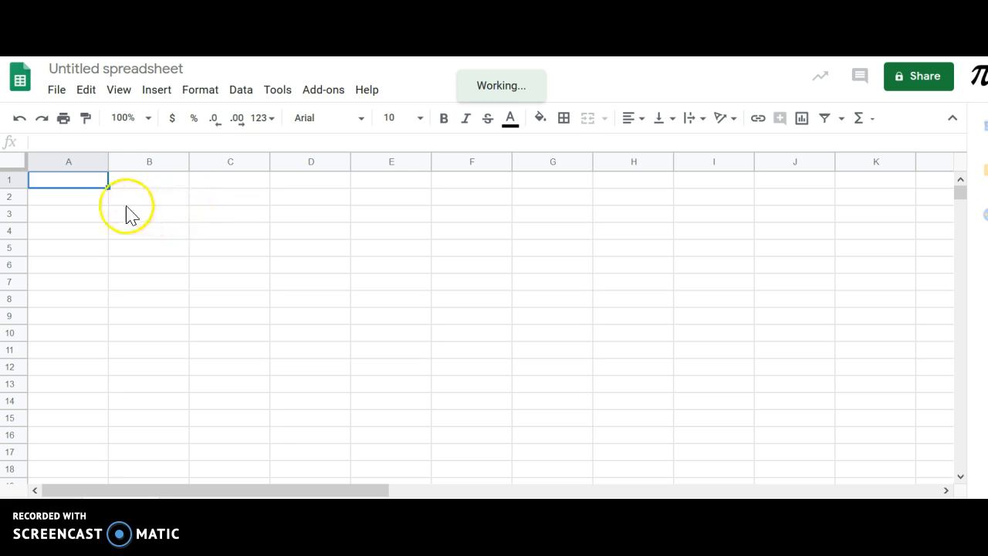
Enter the column headers x in A1 and y in B1
type("x")
left_click(158, 182)
type("y")
Fill the x column in A2:A5 with the values 3, 3, 2 and 11
left_click(95, 199)
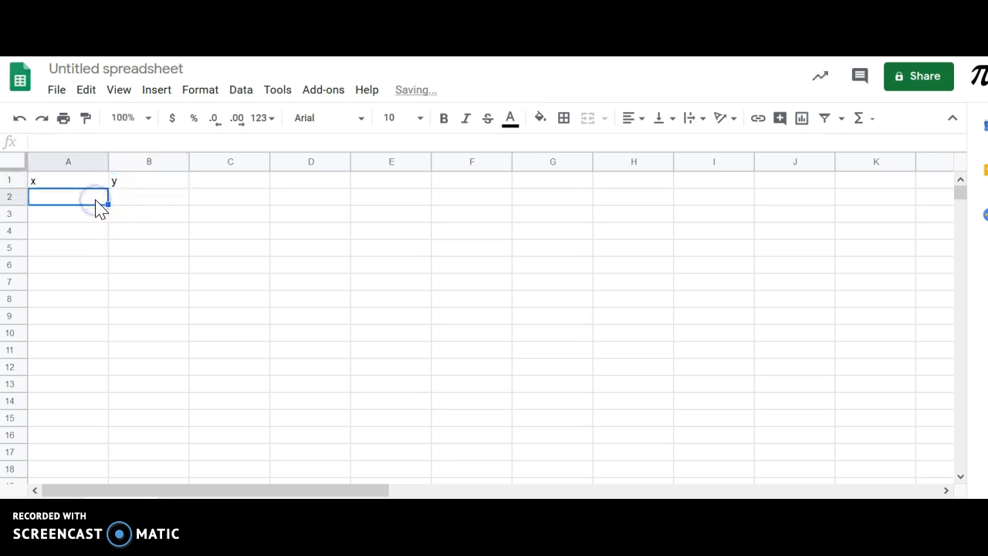
type("3")
left_click(92, 217)
type("3")
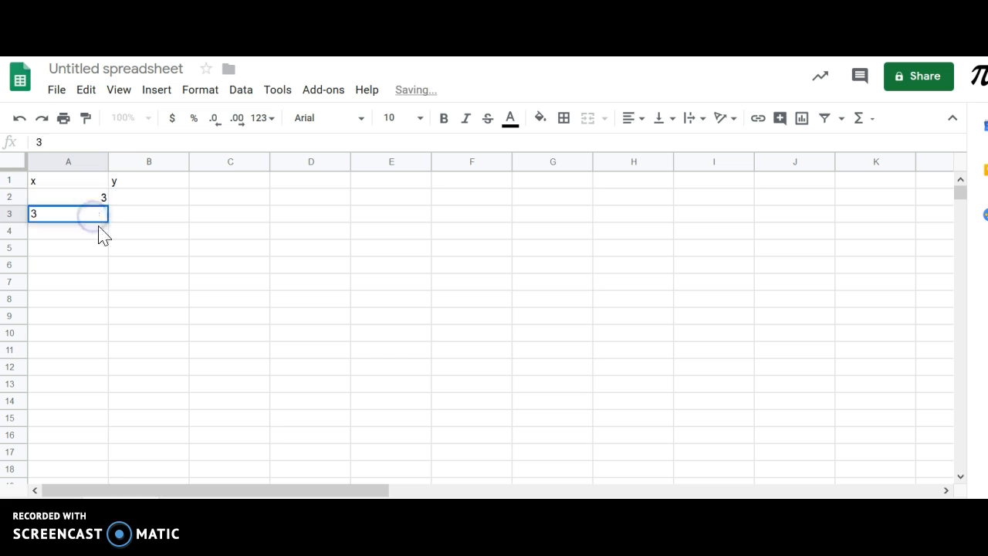
left_click(101, 234)
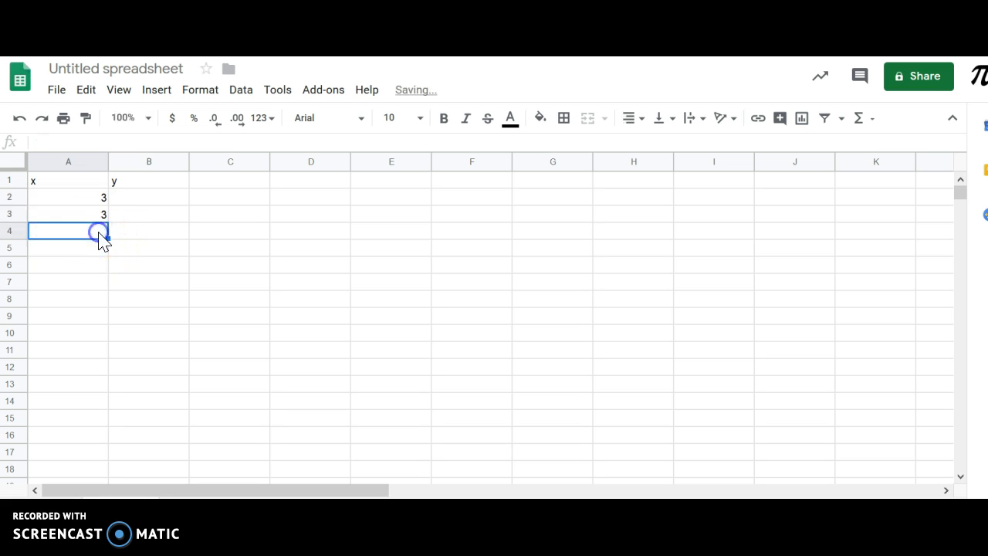
type("2")
left_click(107, 255)
type("11")
Fill the y column so that B2:B5 hold the values 7, 5, 3 and 3
left_click(139, 250)
type("3")
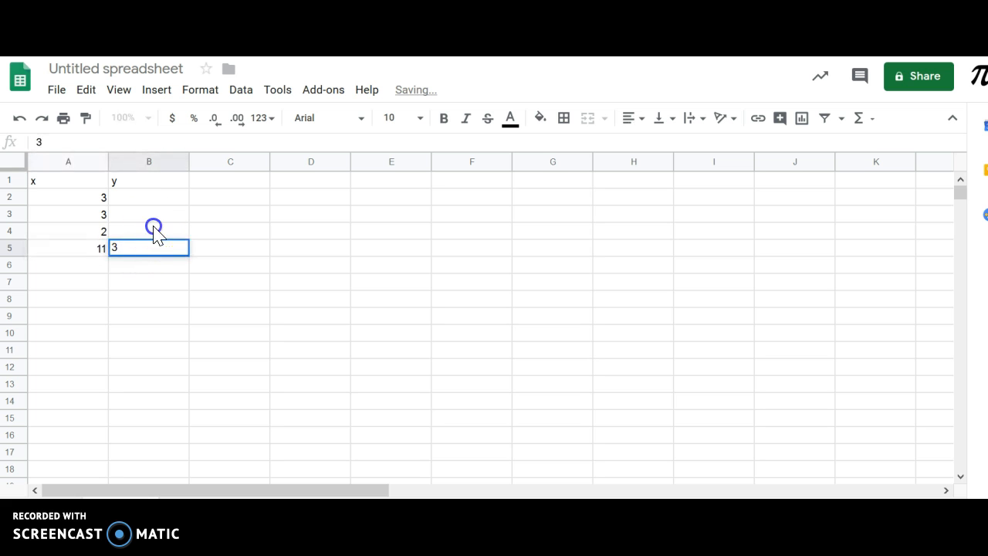
left_click(157, 230)
type("3")
left_click(157, 216)
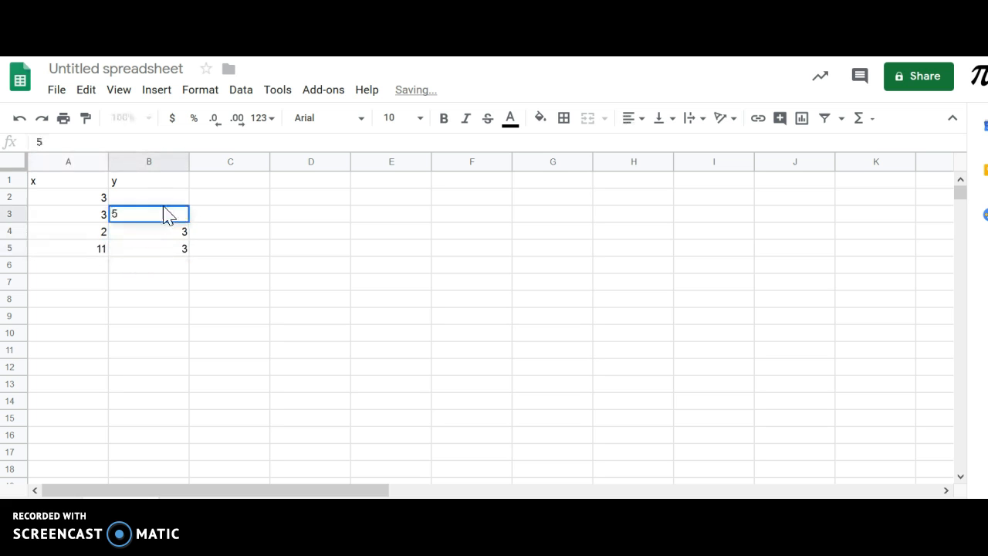
left_click(174, 197)
type("7")
left_click(137, 282)
left_click_drag(87, 184, 168, 255)
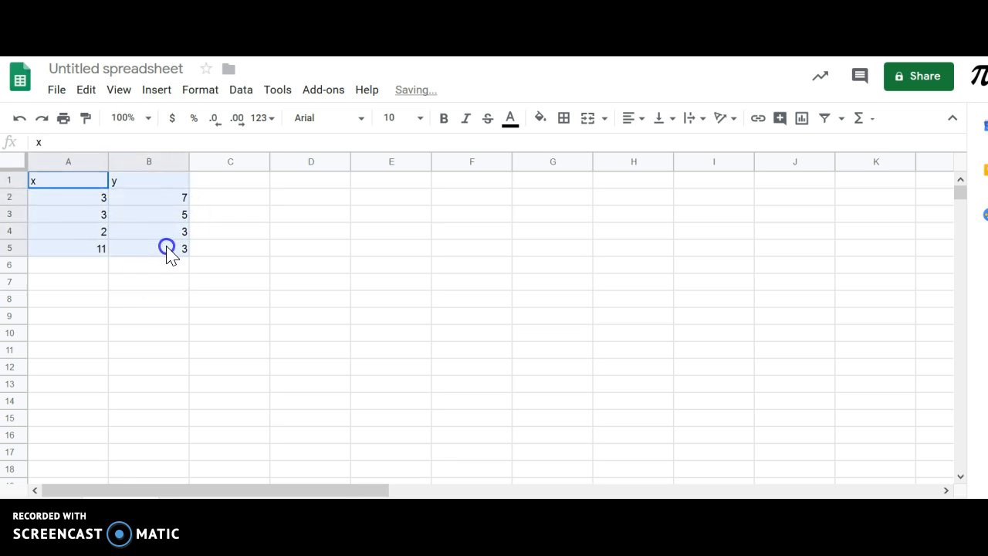
right_click(173, 247)
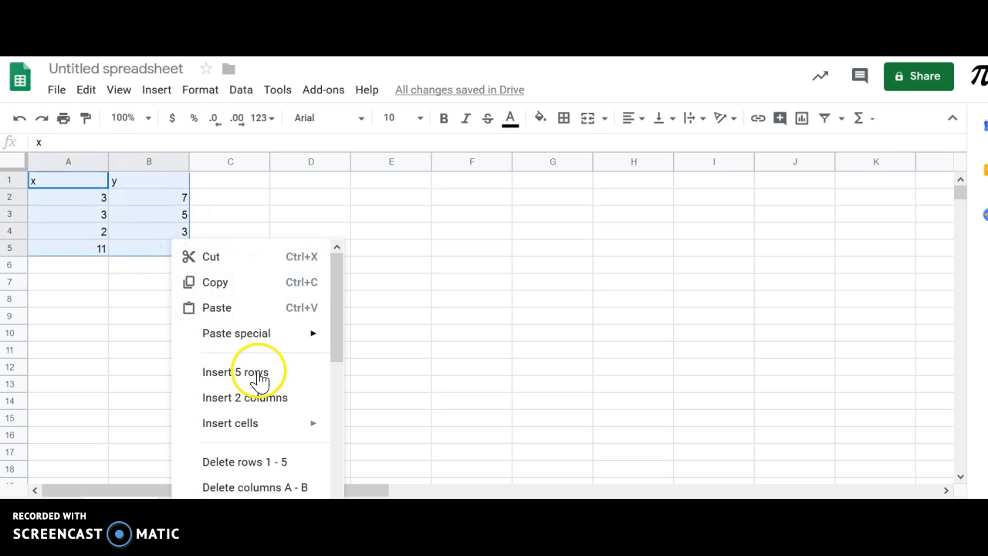
left_click_drag(333, 351, 346, 436)
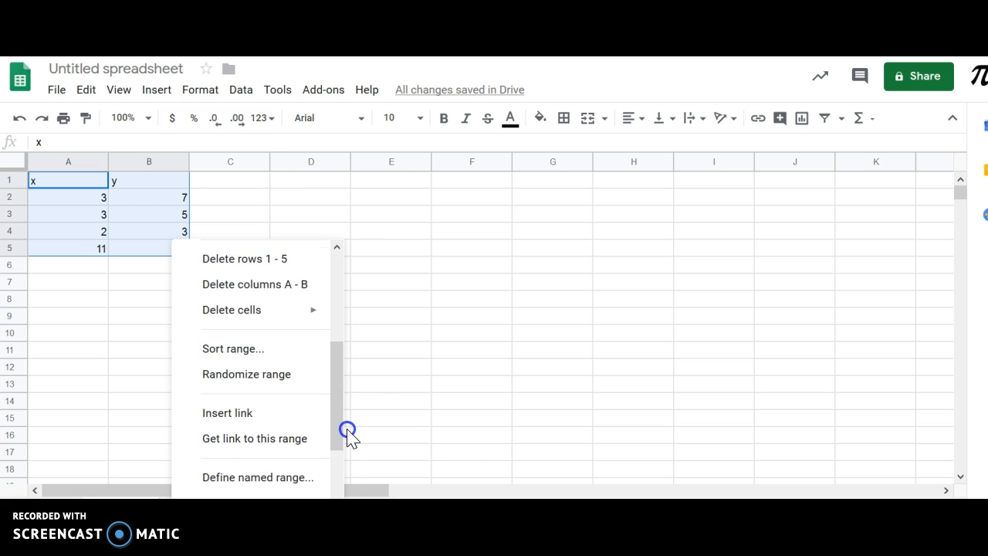
left_click(347, 432)
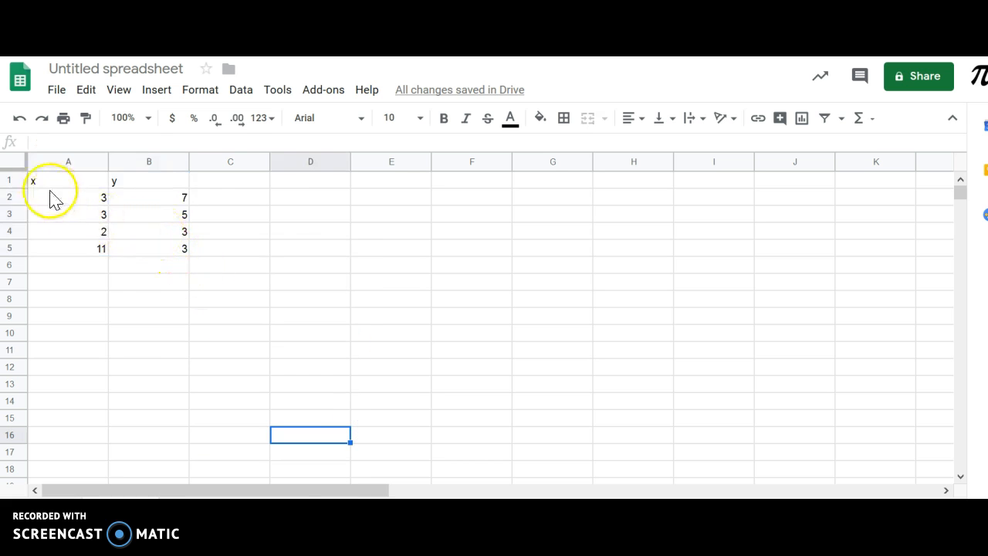
Insert a chart based on the data range A1:B5, including the x and y headers
left_click_drag(41, 183, 176, 251)
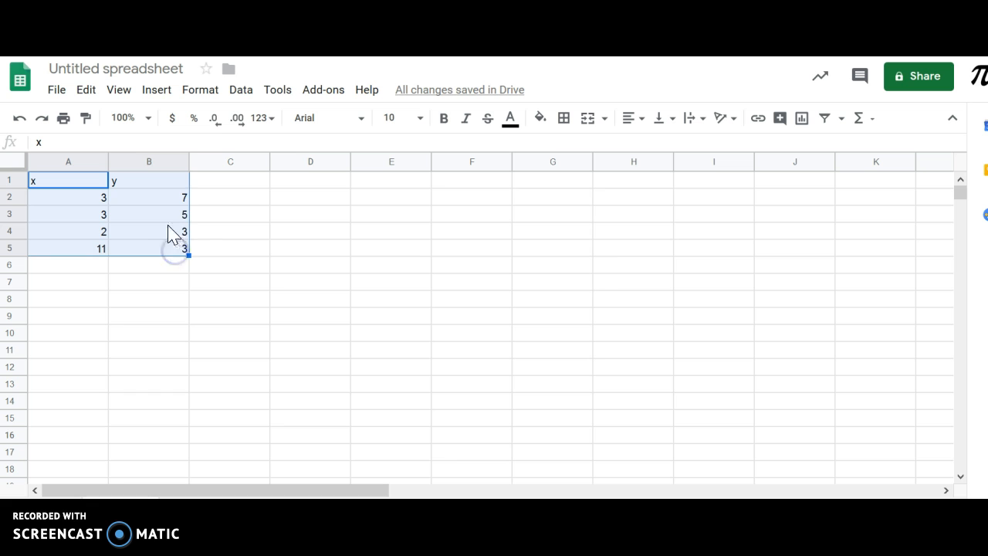
left_click(156, 89)
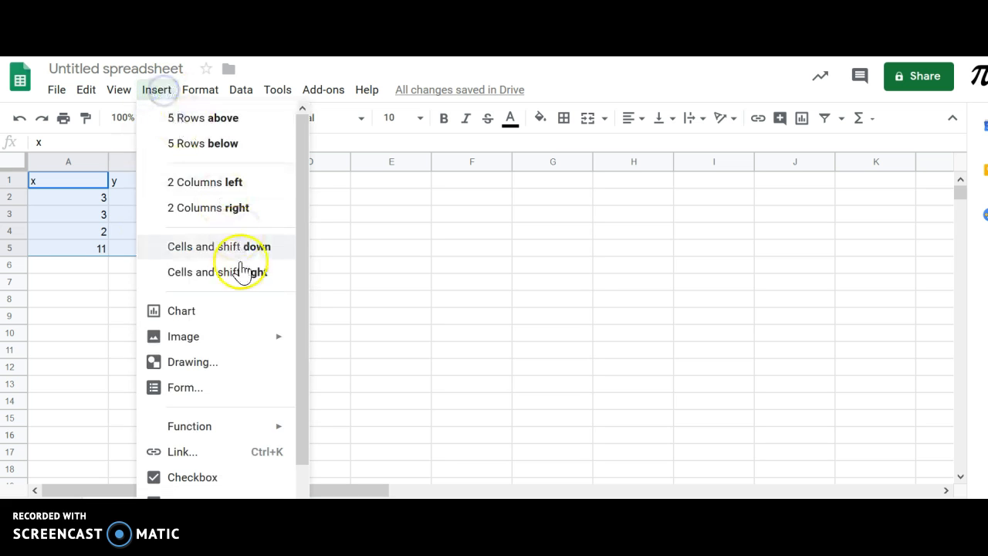
left_click(209, 317)
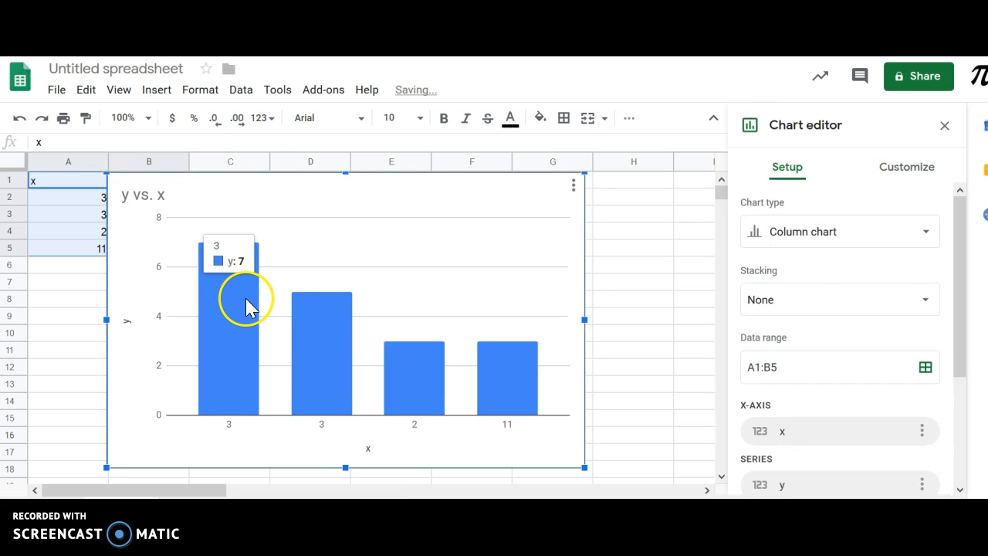
Change the chart type from column to scatter chart
left_click(860, 236)
left_click_drag(967, 293, 964, 402)
left_click(778, 343)
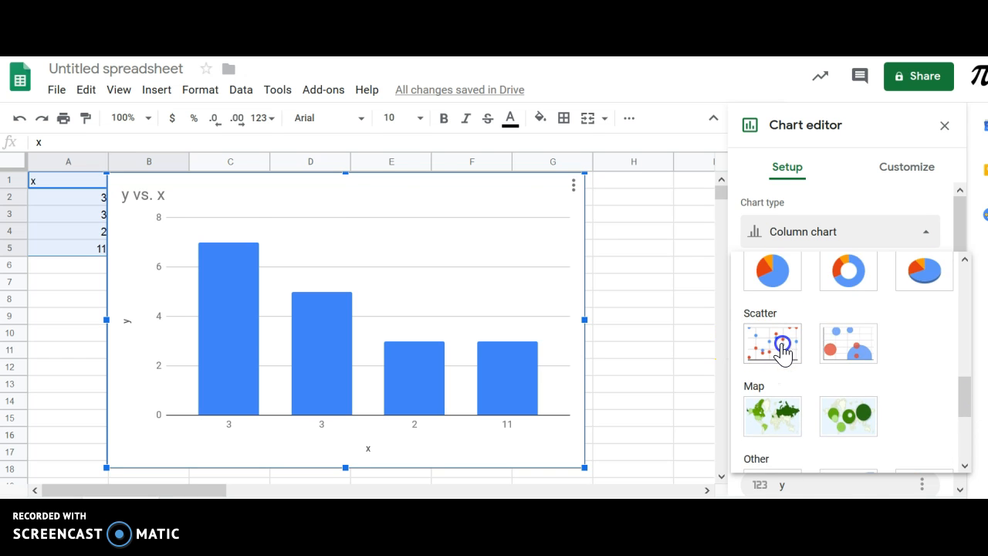
Move the scatter chart clear of the data so that columns A and B are uncovered
left_click_drag(272, 198, 370, 206)
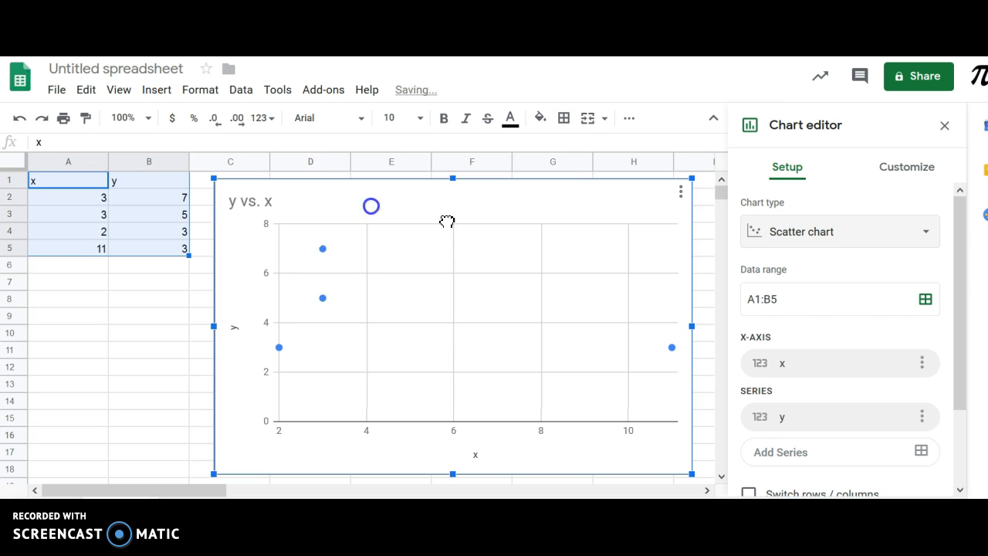
Look through the setup and customization options available for the scatter chart
left_click_drag(964, 353, 961, 286)
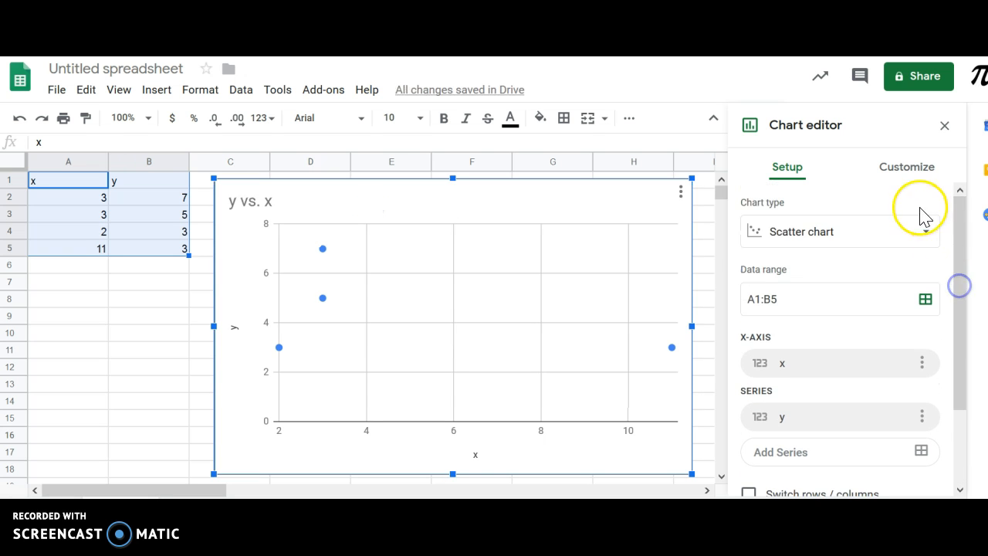
left_click(907, 177)
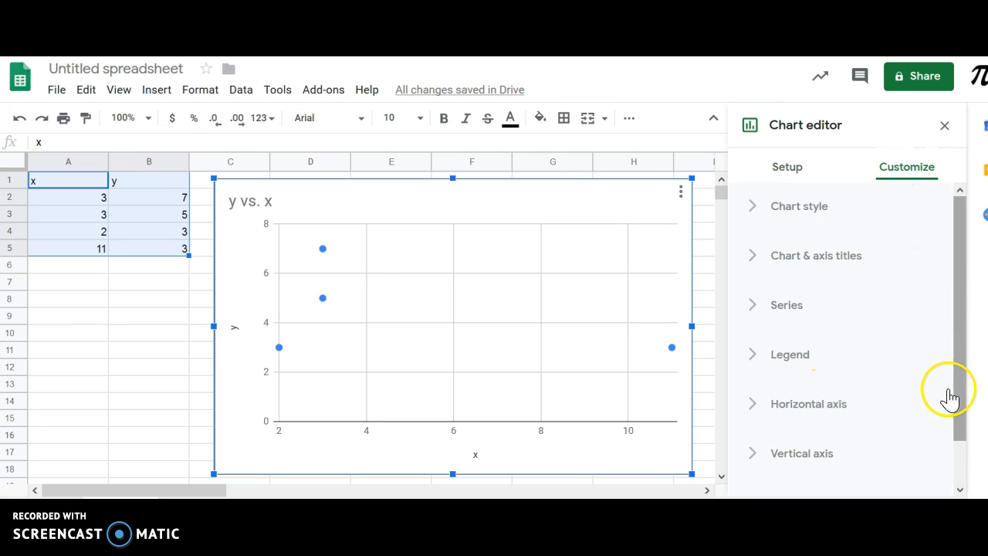
left_click_drag(963, 335, 942, 440)
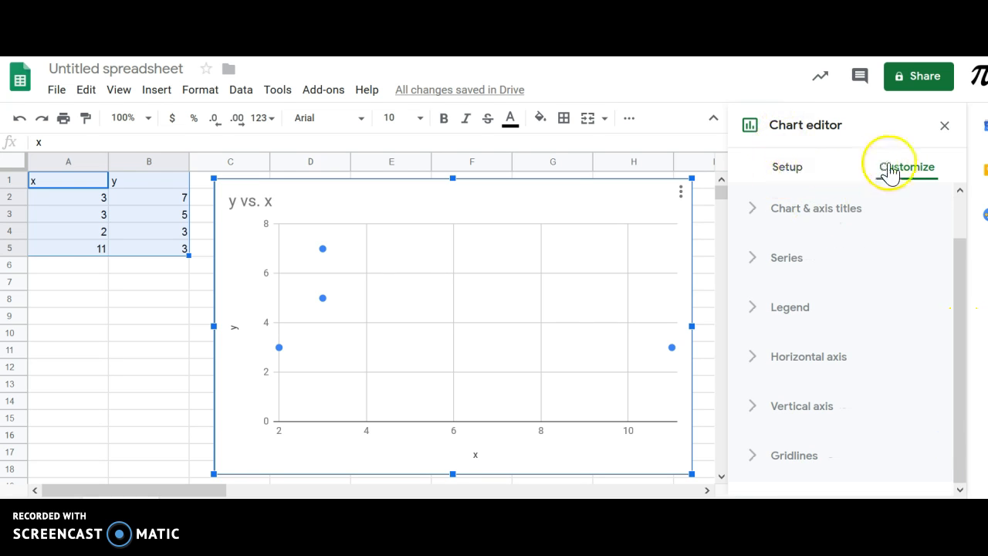
left_click(797, 168)
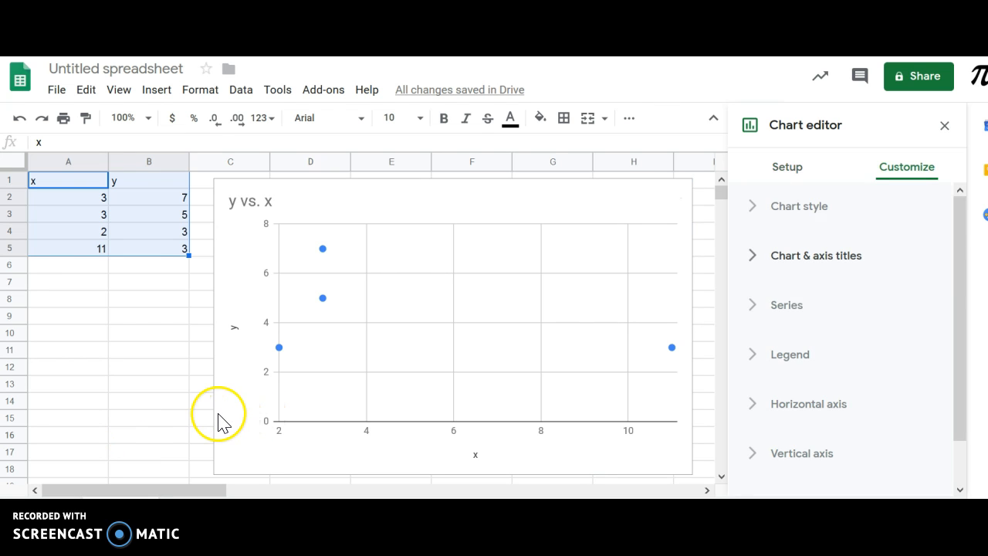
left_click(787, 168)
left_click(903, 178)
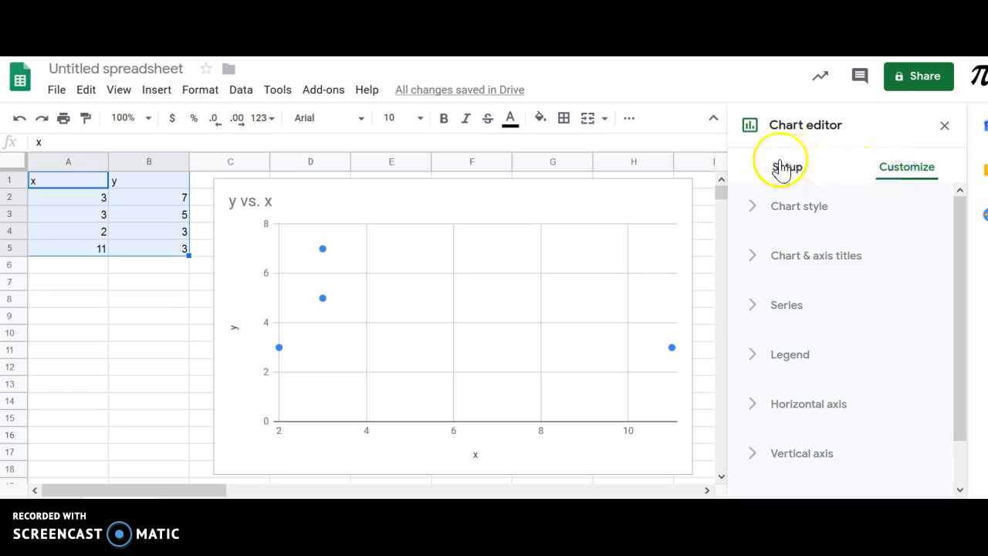
Close the chart editor, reopen it from the scatter chart and return to the setup options
left_click(944, 128)
right_click(454, 260)
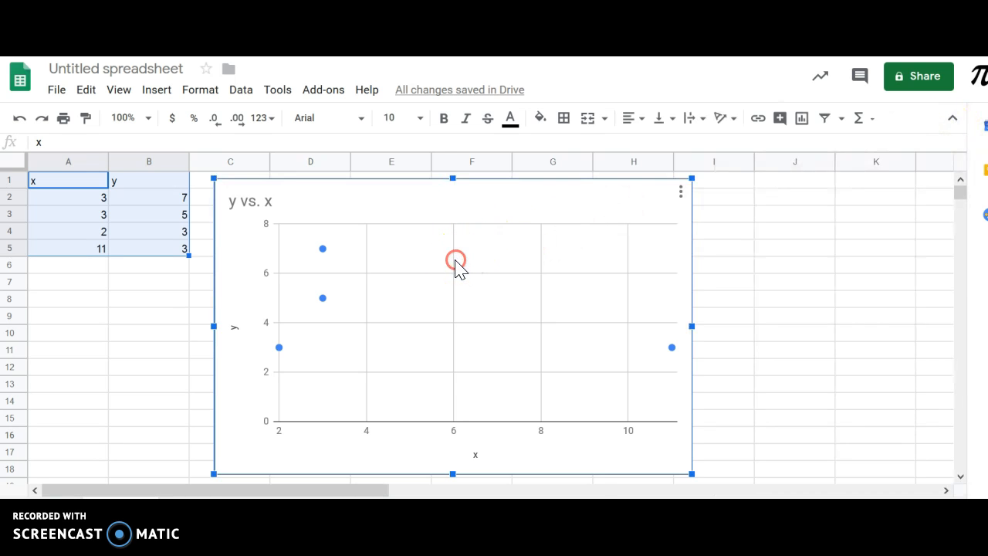
left_click(413, 296)
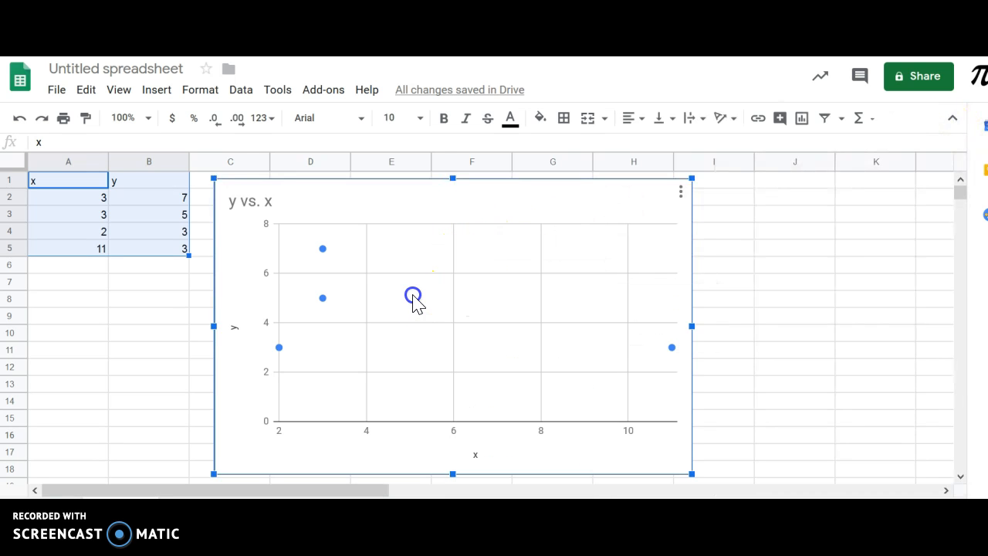
double_click(413, 295)
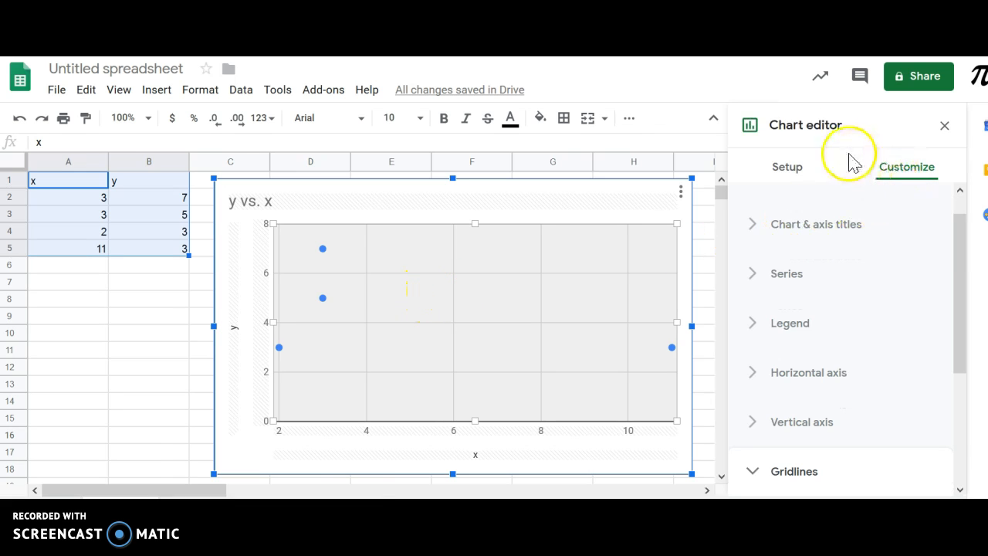
left_click(784, 173)
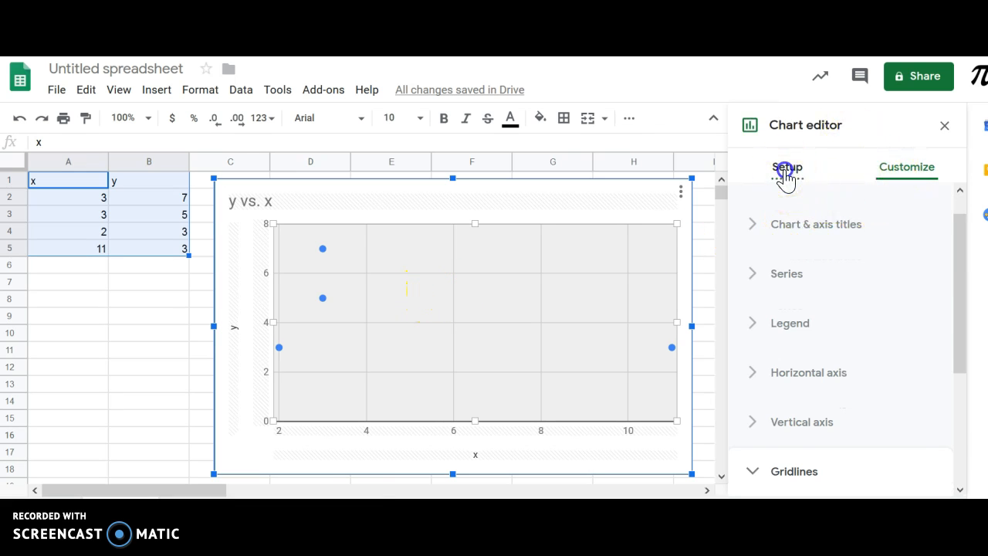
left_click(923, 172)
left_click(788, 162)
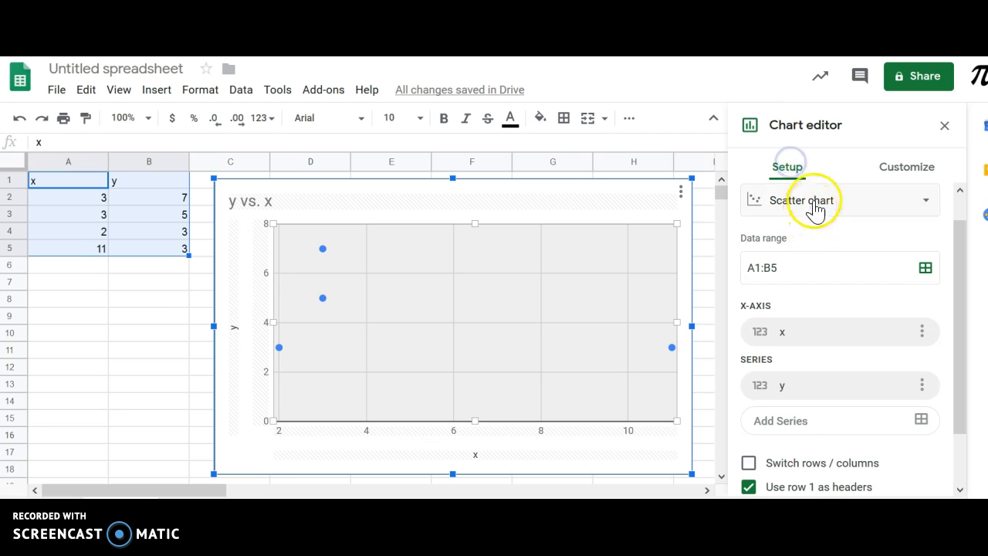
Add a linear trendline to the y series of the scatter chart
left_click(885, 177)
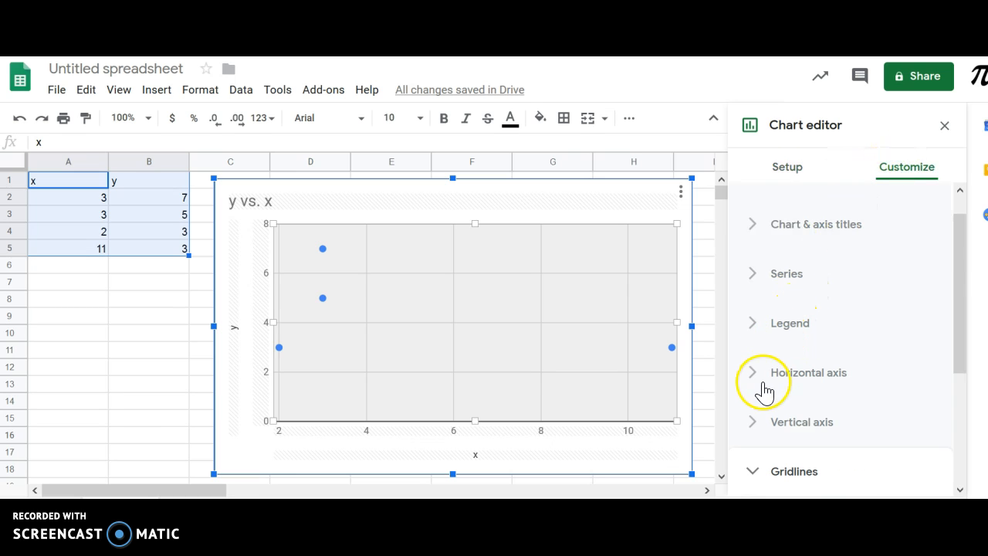
left_click(756, 275)
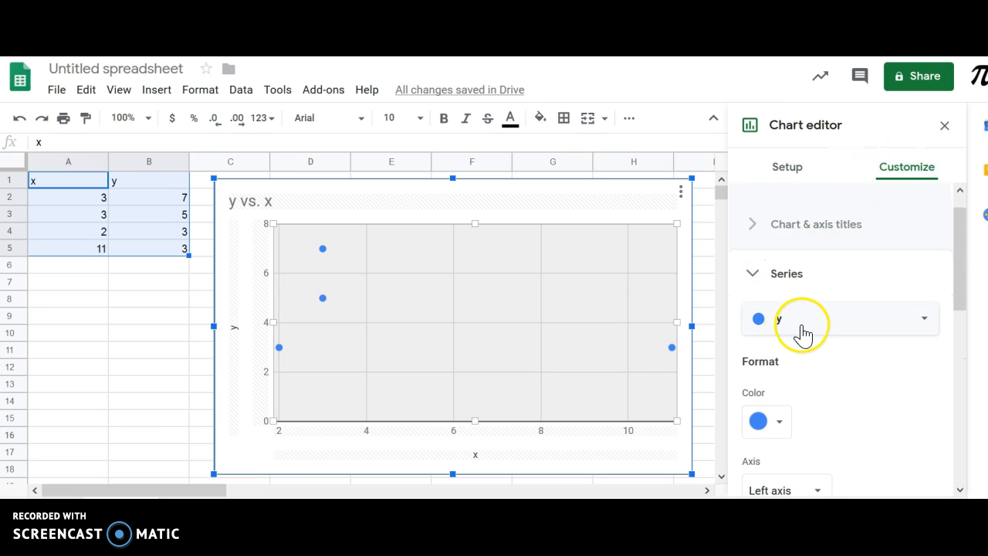
scroll(808, 334, "down", 3)
scroll(799, 337, "down", 2)
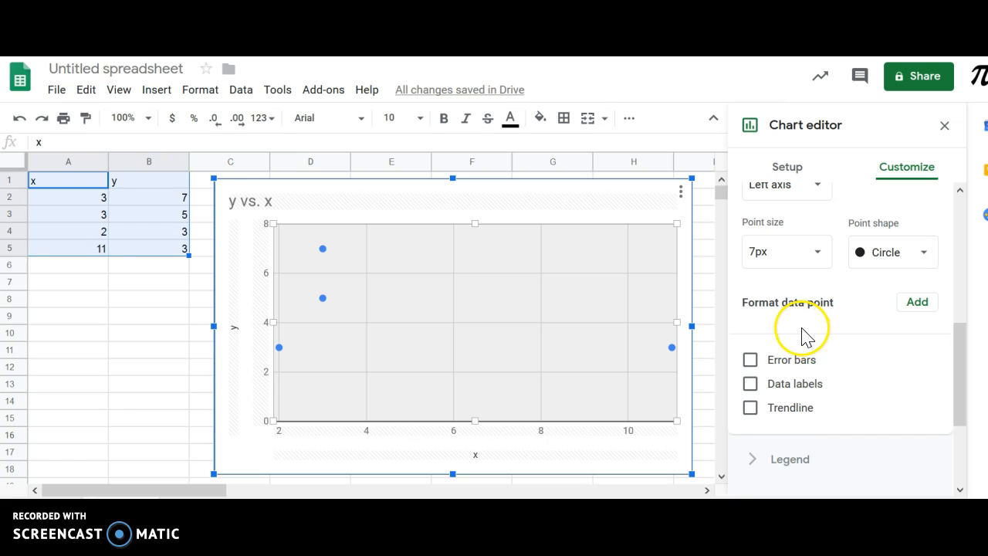
left_click(749, 407)
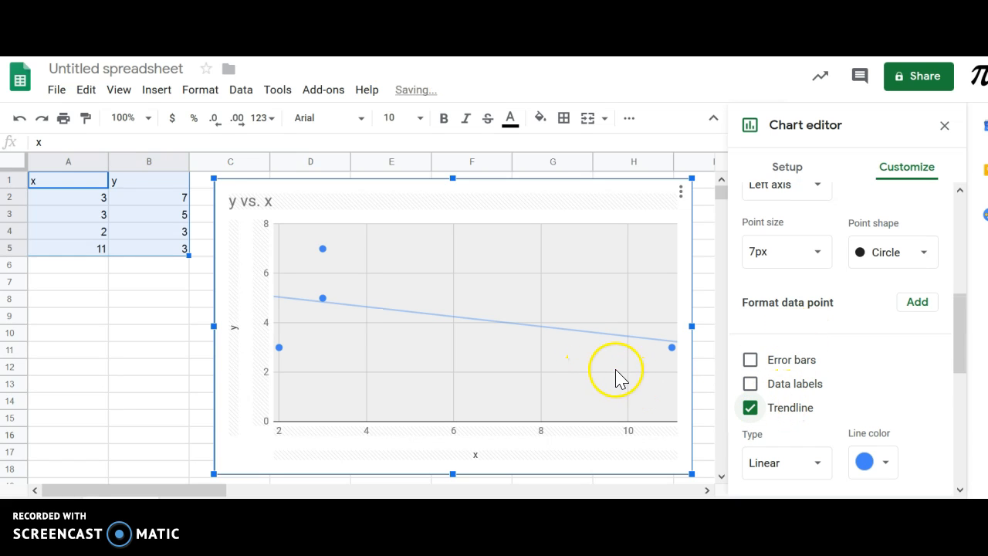
scroll(846, 370, "down", 1)
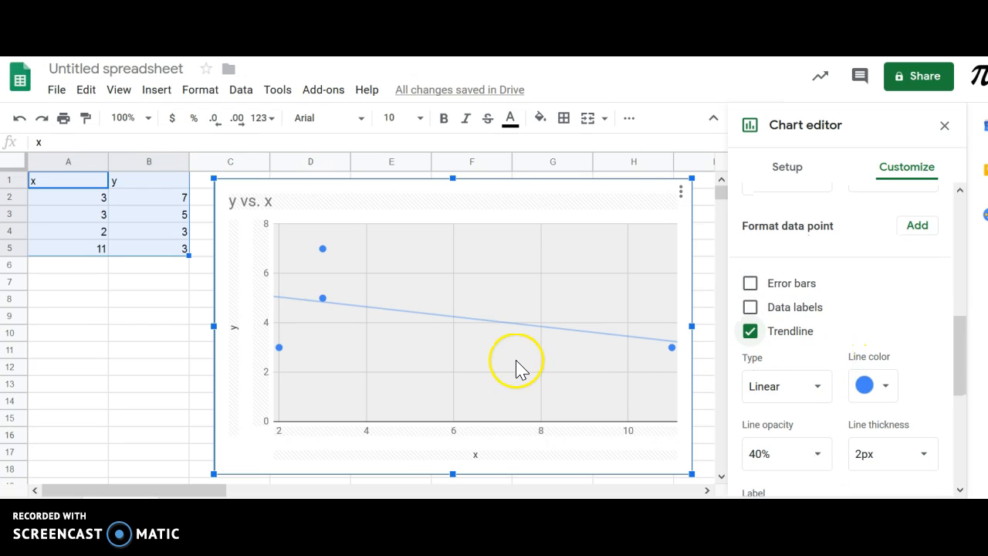